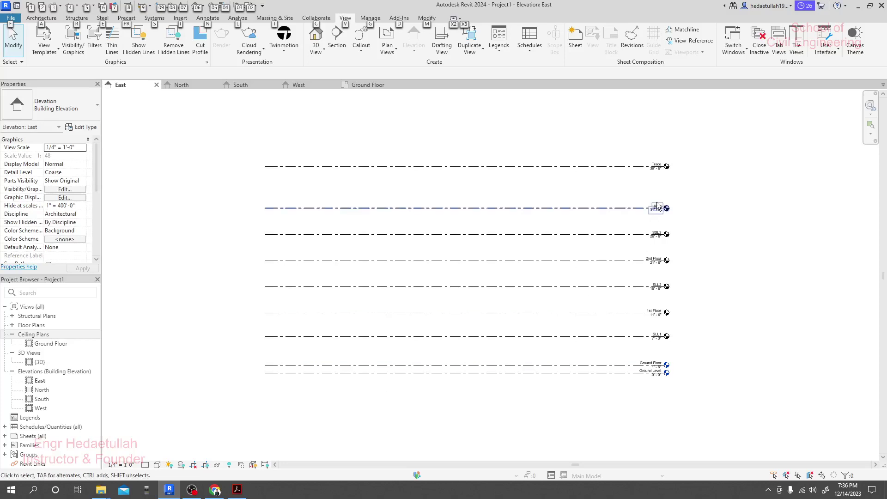
- Review the Ground Floor and Ground Level floor plans and the structural plans in the Project Browser
key("Escape")
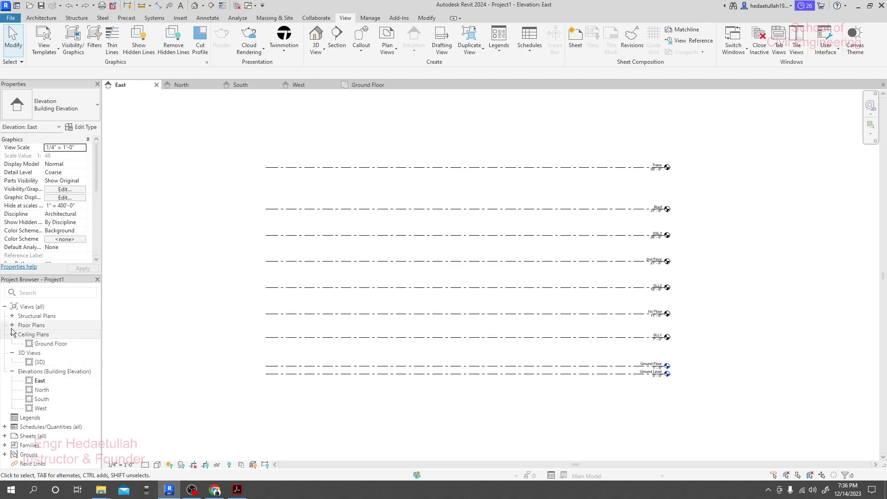
double_click(54, 327)
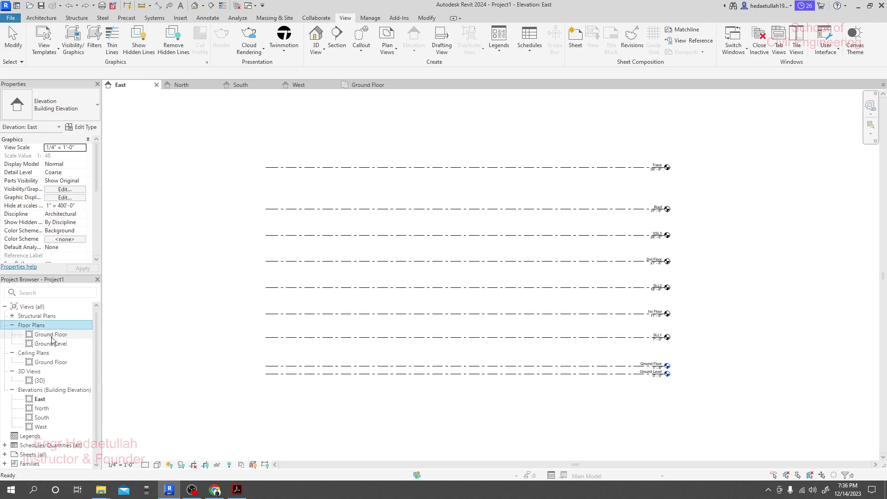
left_click(59, 336)
left_click(55, 342)
left_click(55, 335)
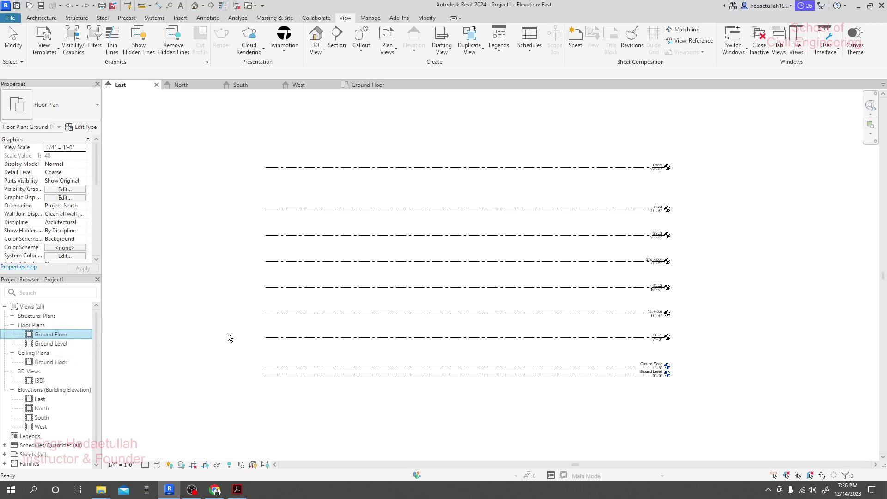
left_click(12, 316)
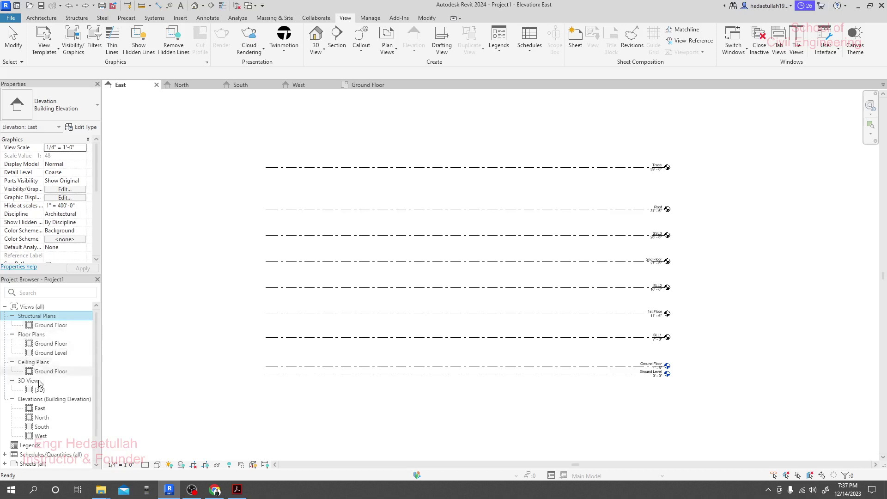
left_click(12, 316)
left_click(12, 325)
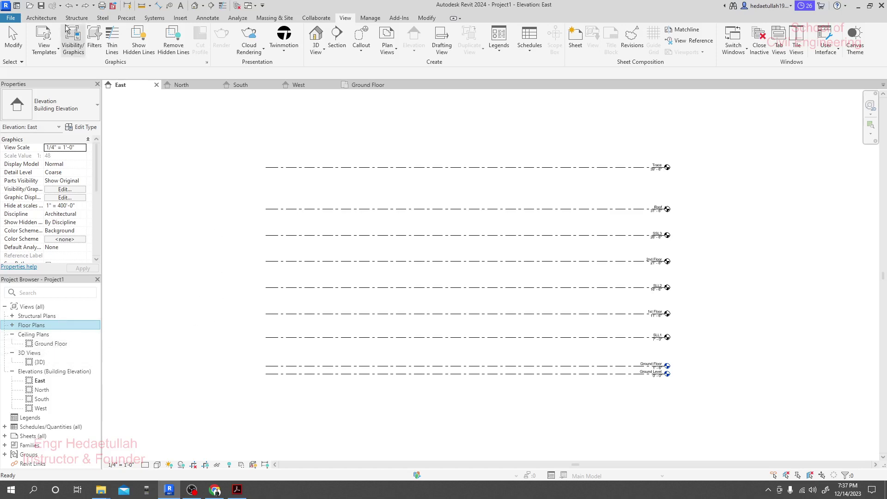
- Bring up the Plan Views dropdown on the View tab
left_click(41, 17)
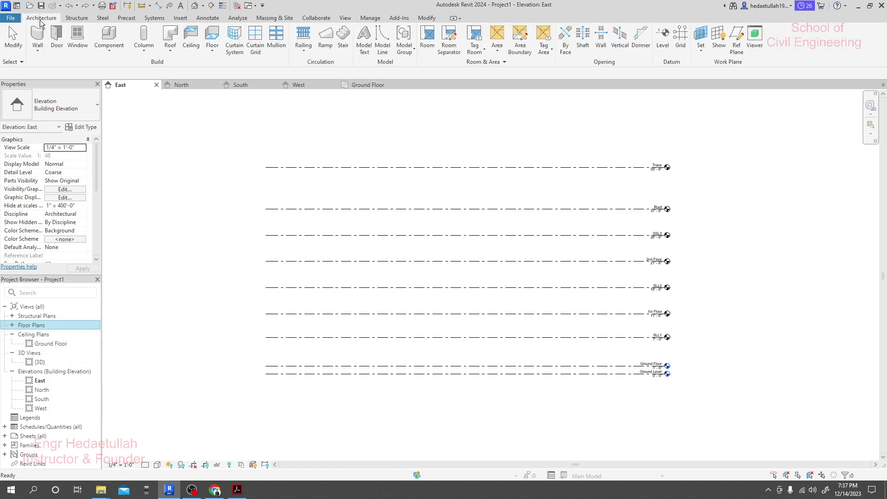
left_click(342, 18)
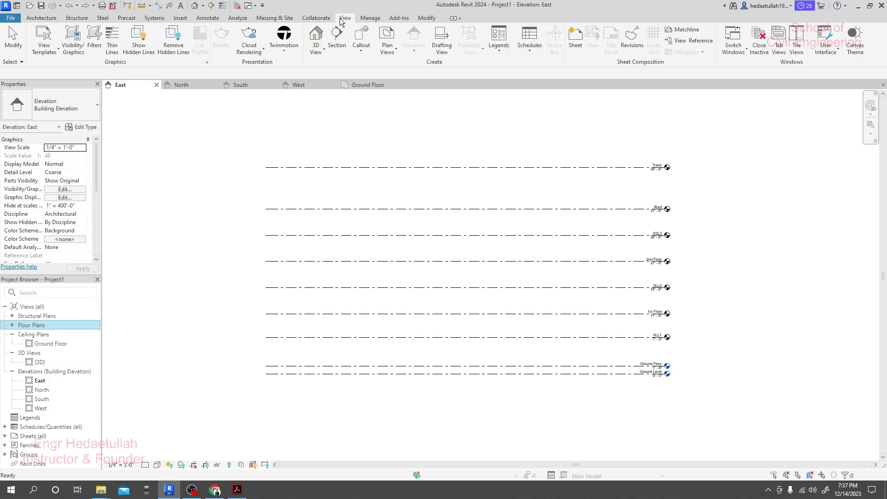
left_click(394, 50)
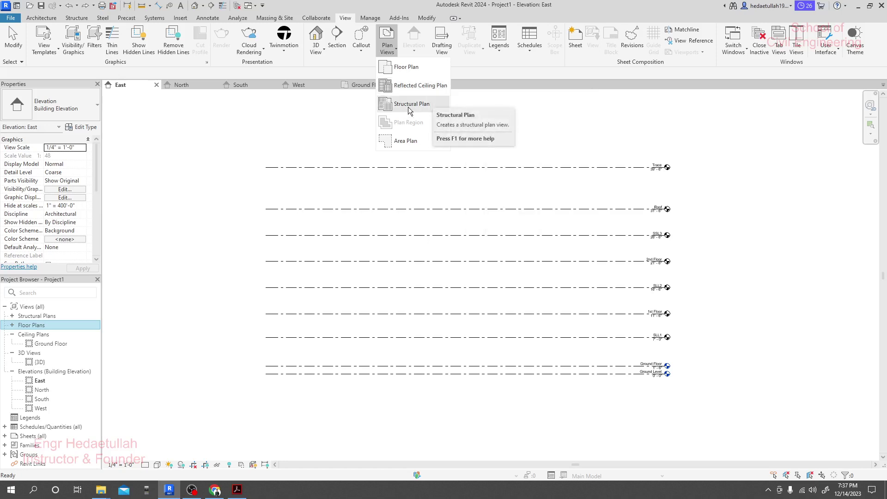
left_click(401, 69)
left_click_drag(730, 89, 625, 78)
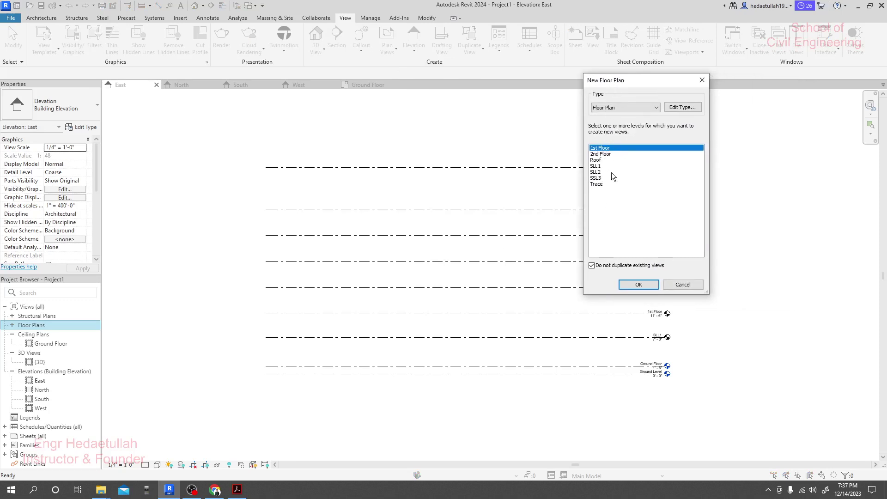
left_click_drag(601, 178, 598, 151)
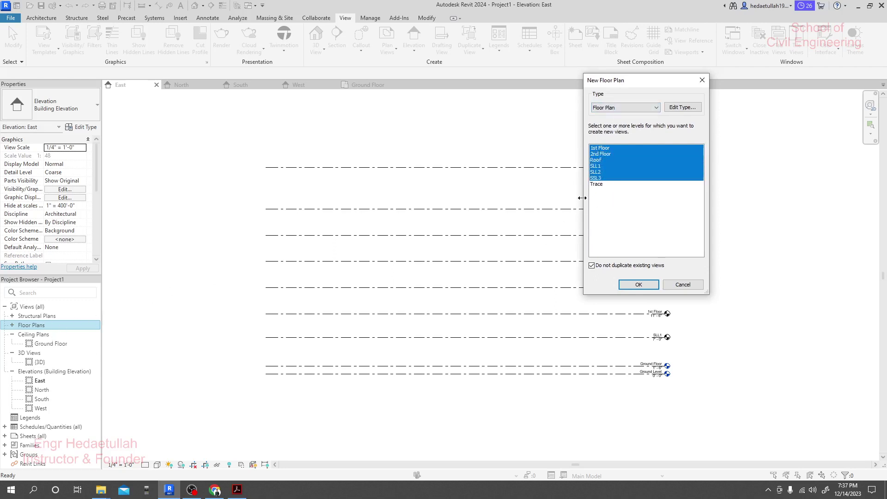
left_click(609, 179)
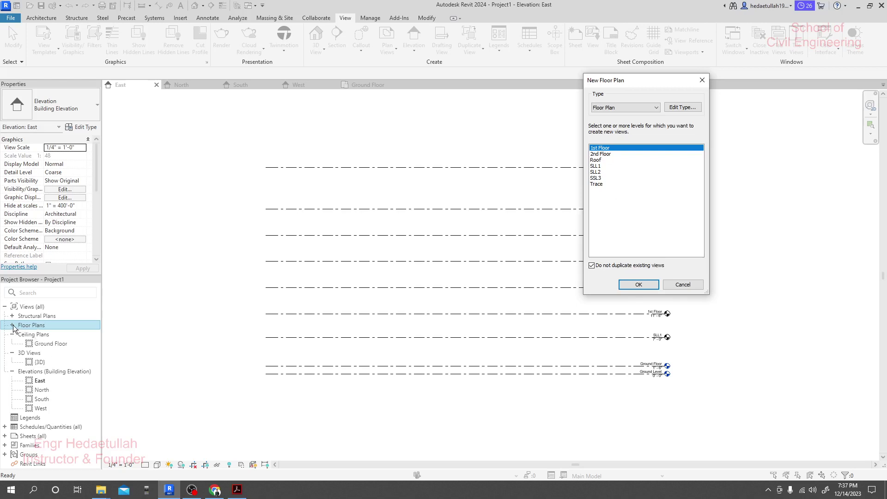
- Cancel the earlier attempt and start a new Floor Plan from Plan Views
left_click(672, 287)
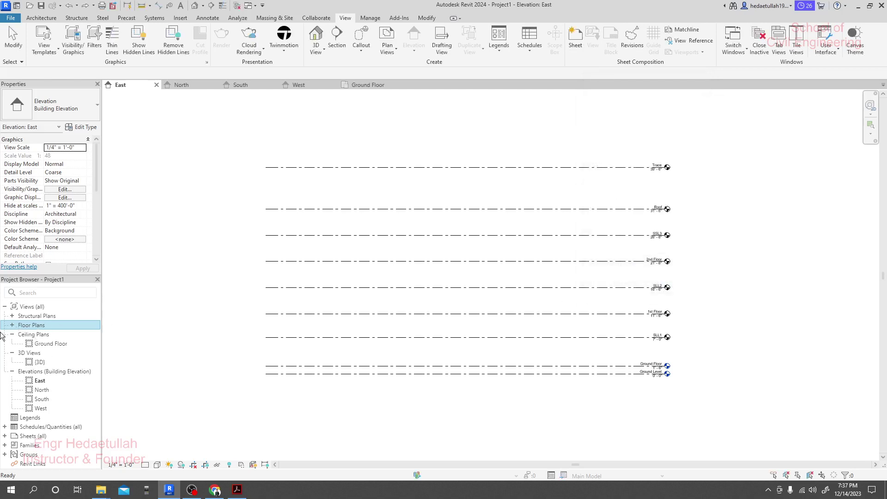
left_click(12, 326)
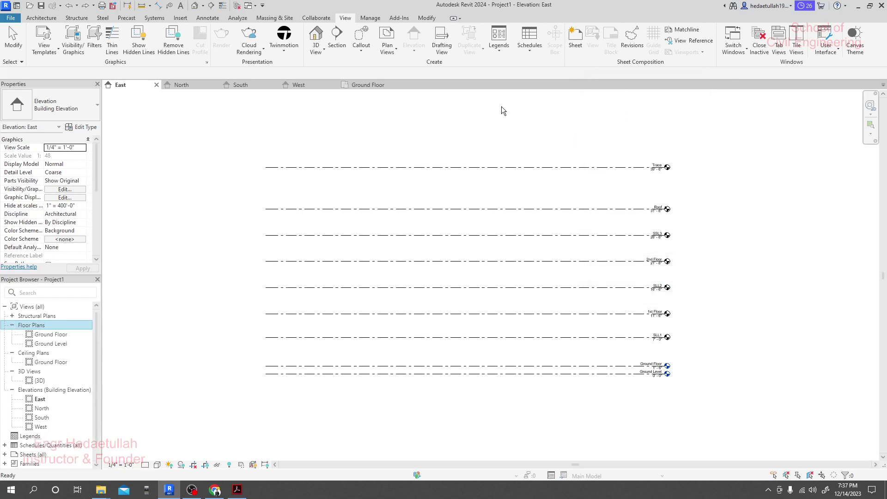
left_click(393, 51)
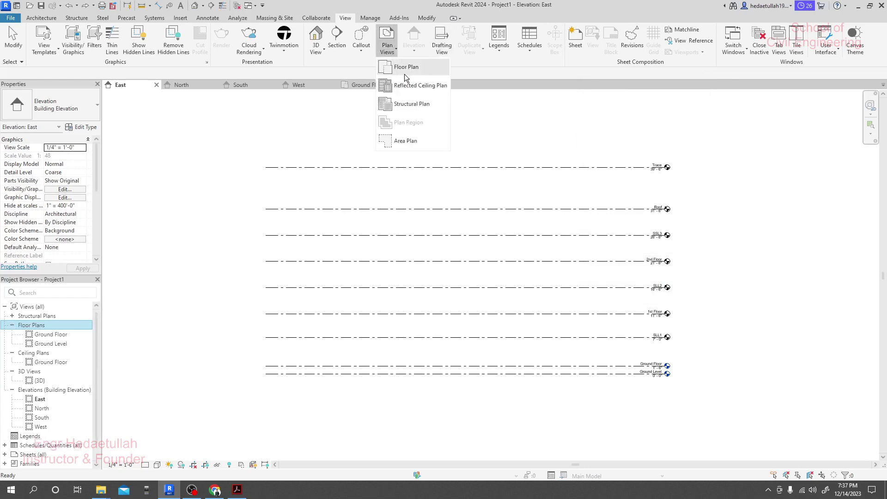
left_click(403, 73)
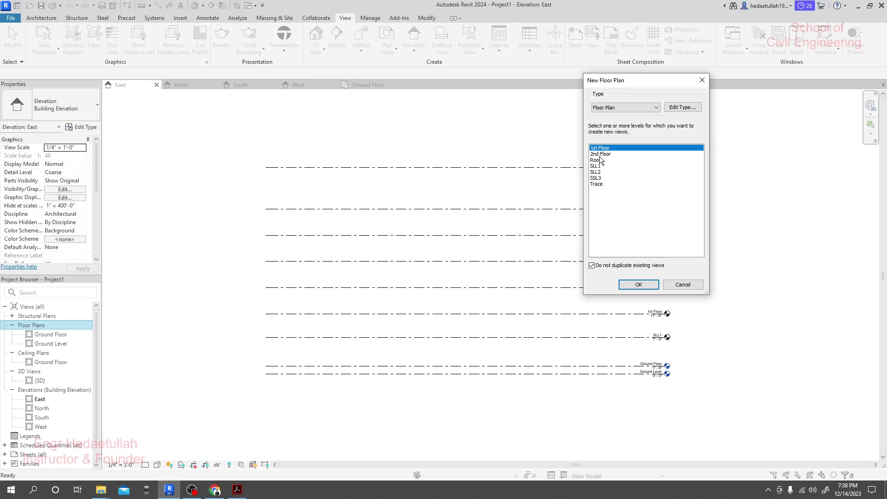
- Keep type Floor Plan and select all seven levels, 1st Floor through Trace
left_click(652, 110)
left_click(649, 115)
mouse_move(600, 178)
left_mouse_down("ctrl")
mouse_move(603, 154)
mouse_move(600, 180)
left_mouse_up("ctrl")
left_click_drag(601, 149, 600, 194)
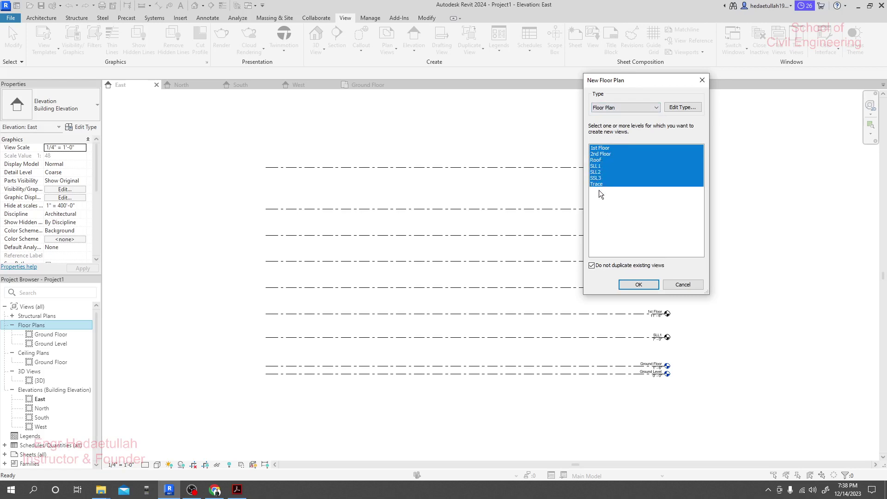
- Confirm the seven new floor plans and select the Ground Floor ceiling plan
left_click(639, 284)
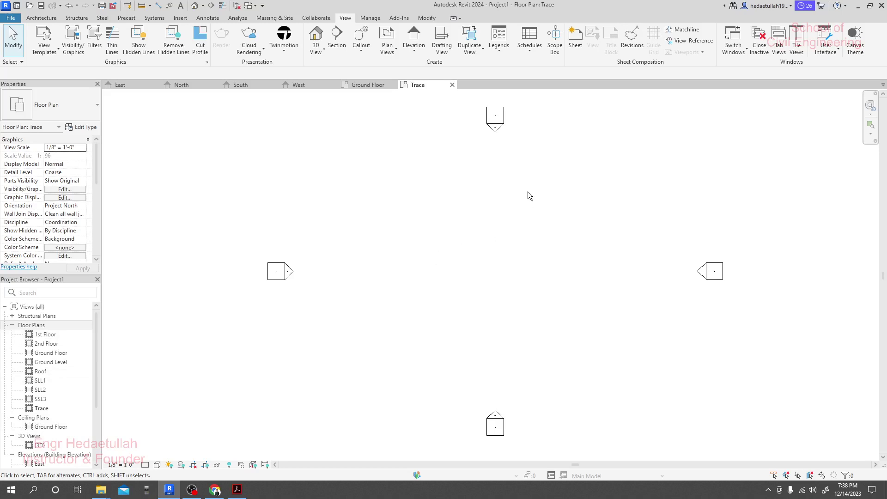
left_click(50, 427)
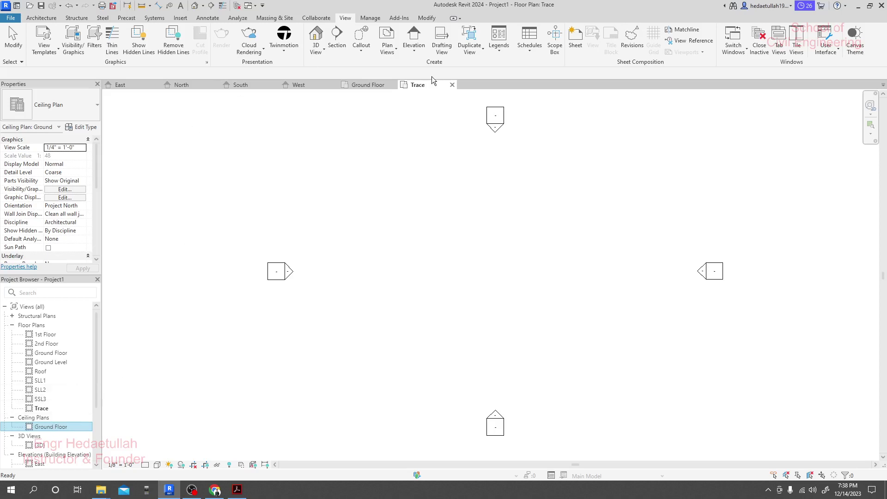
- Create Reflected Ceiling Plans for Roof, 1st Floor, 2nd Floor and Trace
left_click(396, 52)
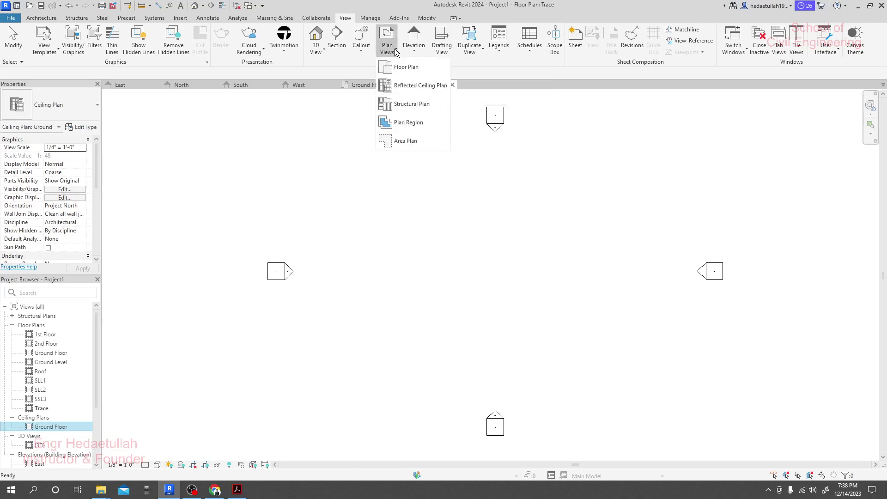
left_click(414, 87)
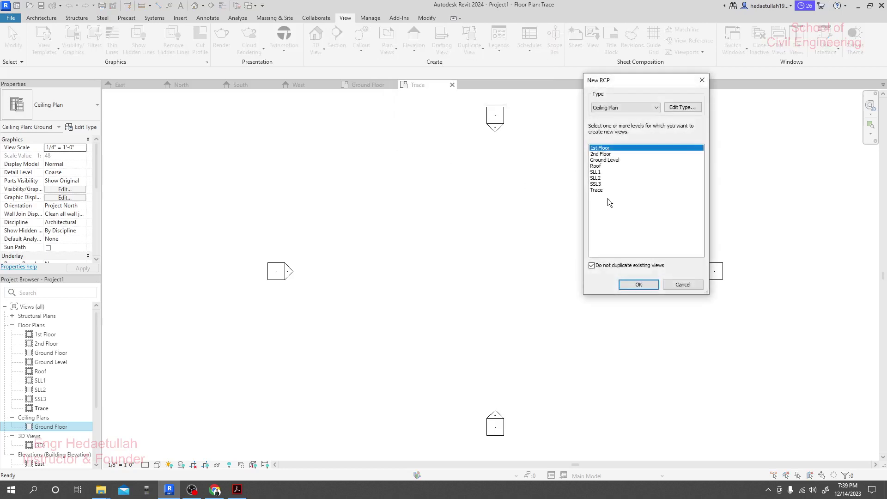
left_click(601, 166)
left_click(603, 148, "ctrl")
left_click(610, 154, "ctrl")
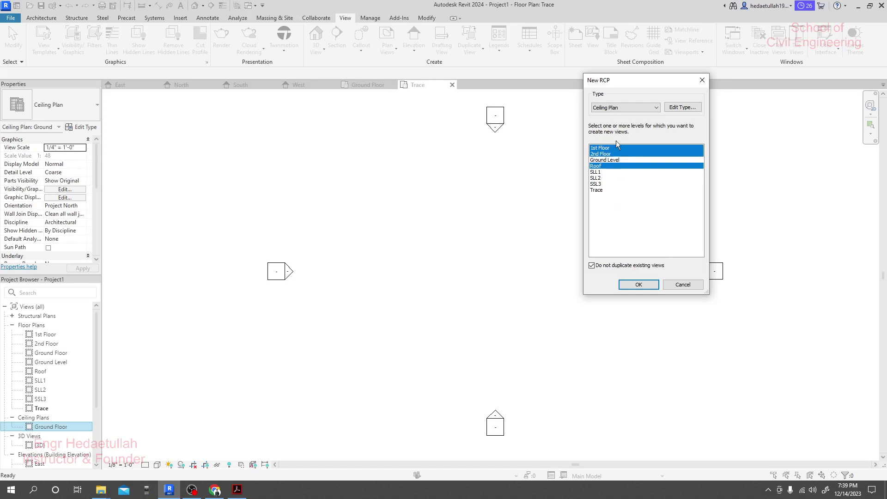
left_click(600, 190, "ctrl")
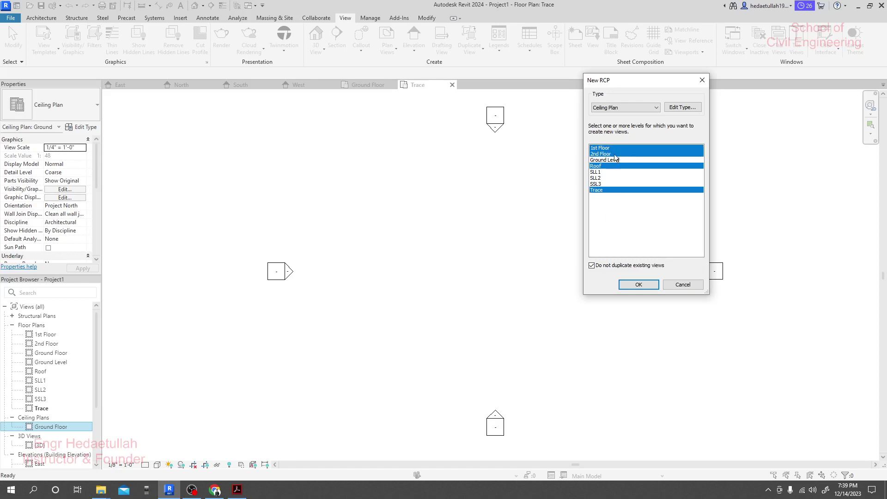
left_click(639, 285)
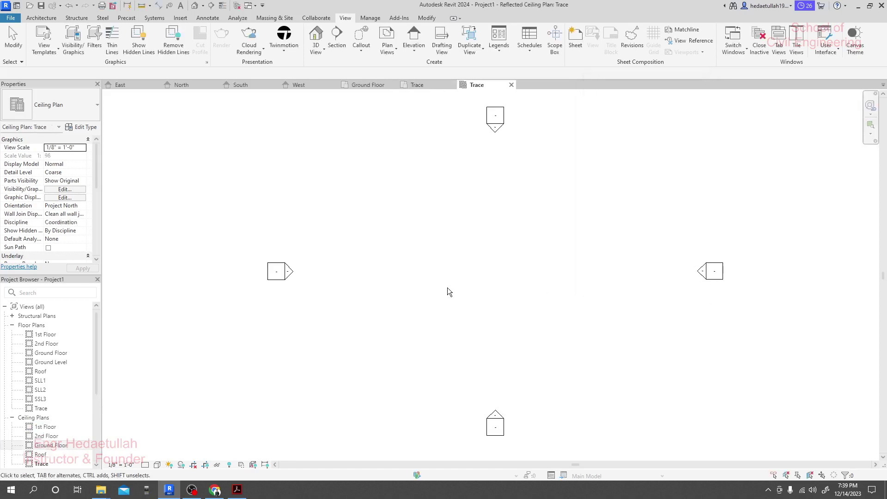
scroll(51, 428, "down", 3)
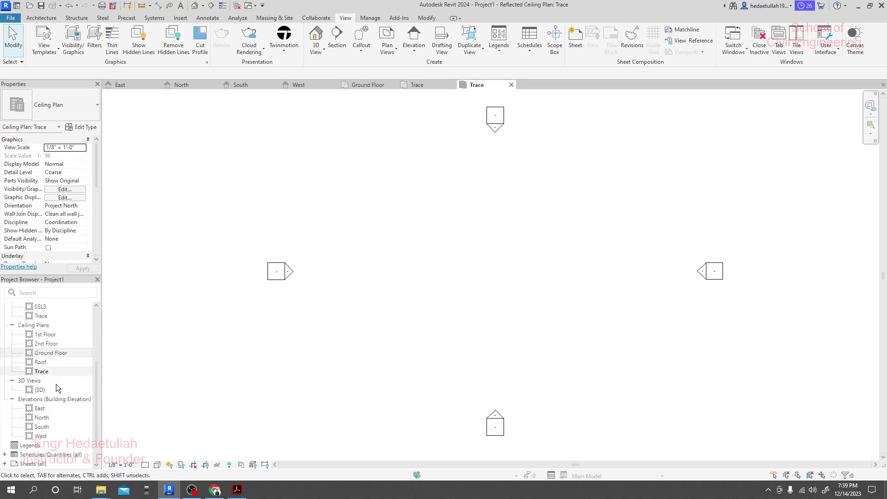
scroll(59, 402, "up", 3)
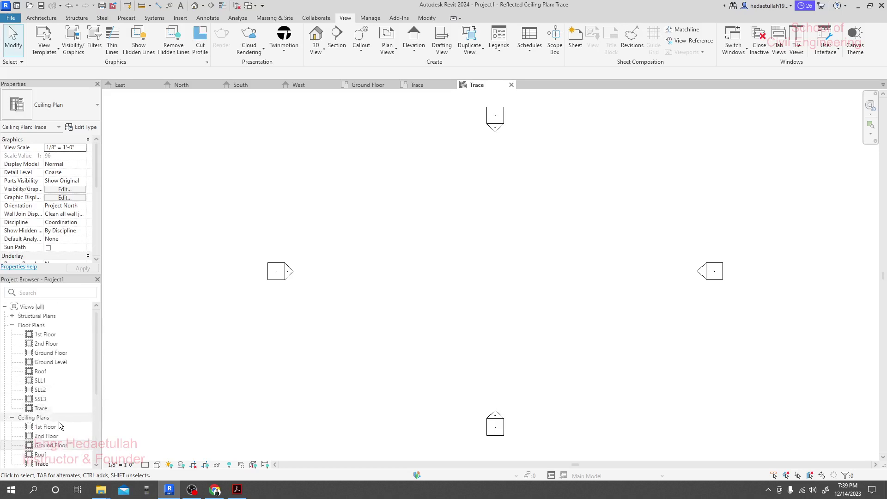
scroll(60, 421, "down", 2)
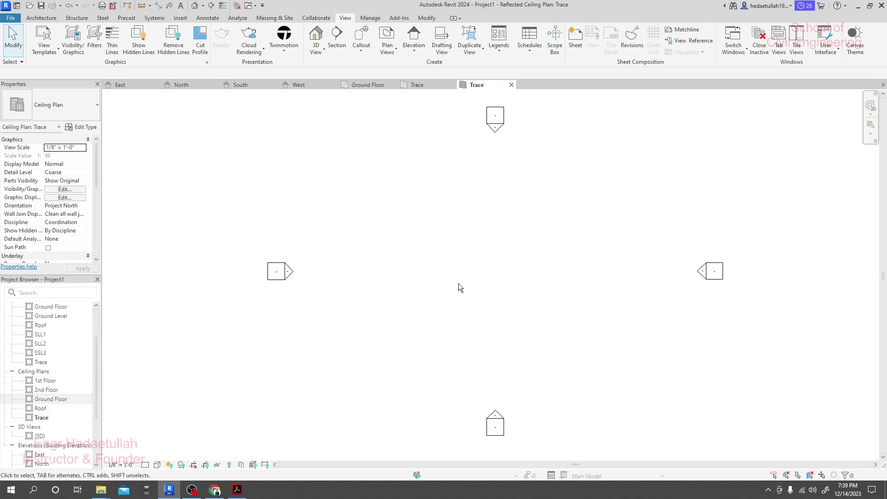
scroll(459, 282, "down", 4)
scroll(458, 303, "up", 2)
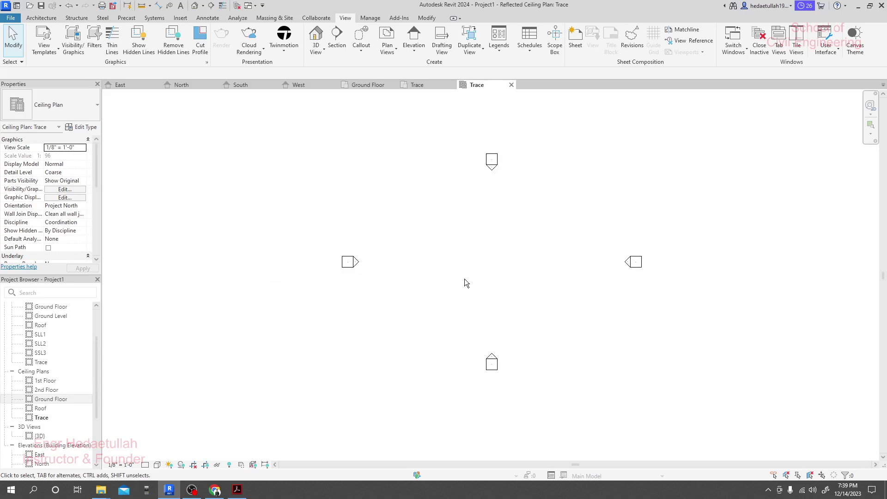
scroll(443, 270, "up", 3)
scroll(500, 234, "down", 4)
middle_click_drag(500, 233, 484, 246)
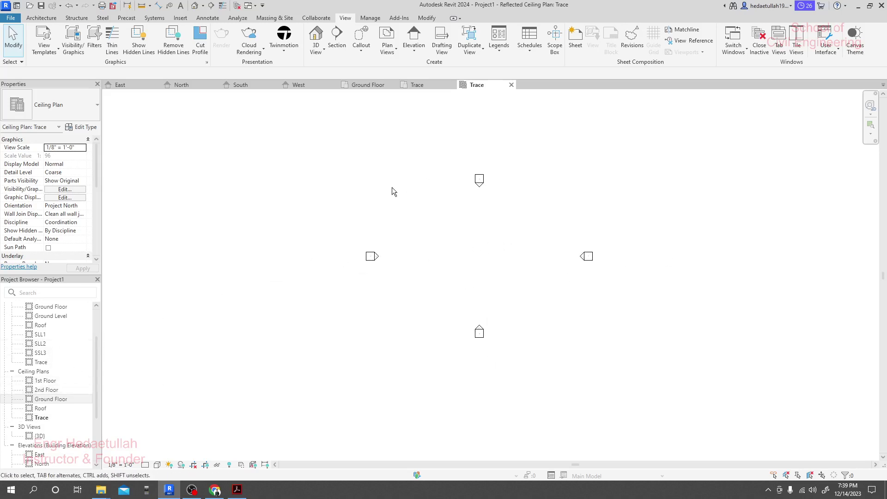
scroll(46, 356, "up", 2)
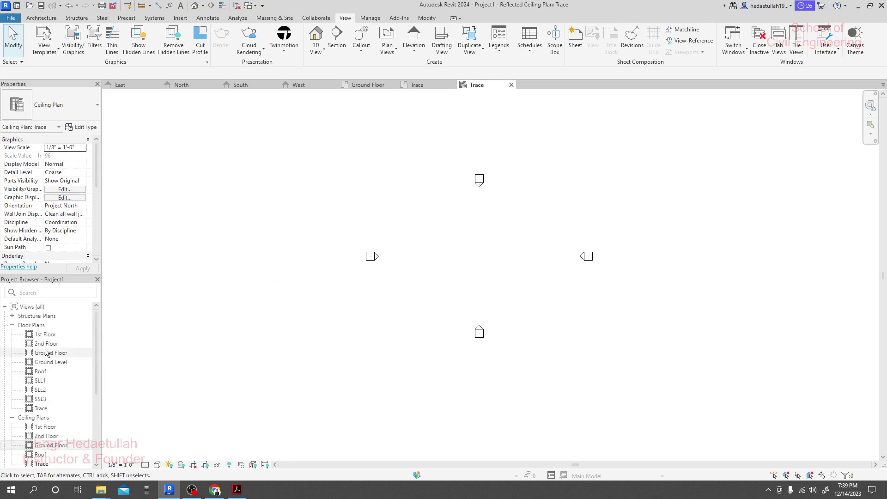